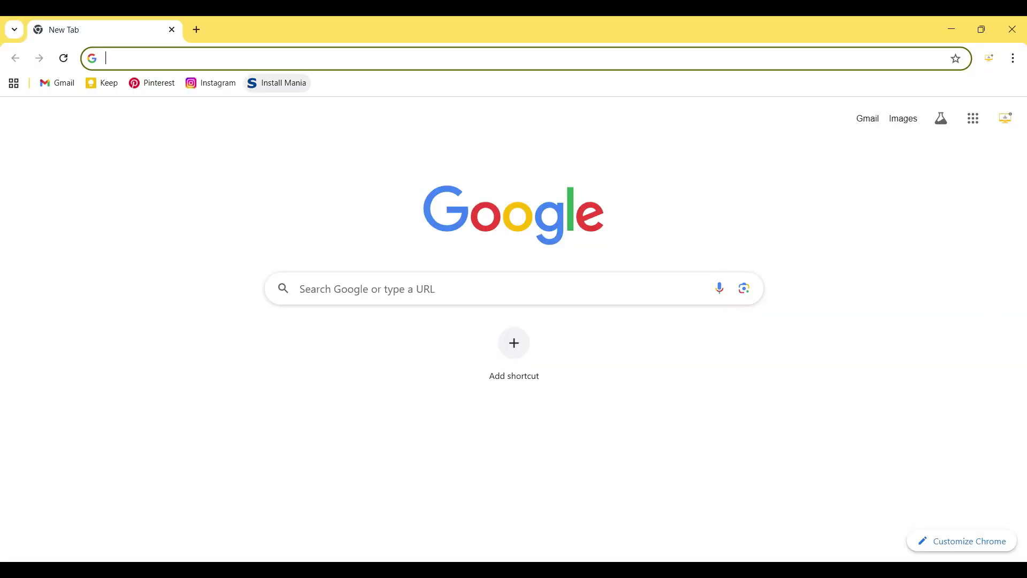
Step: Search the web for "flow launcher" and open the official flowlauncher.com site from the results
type("f")
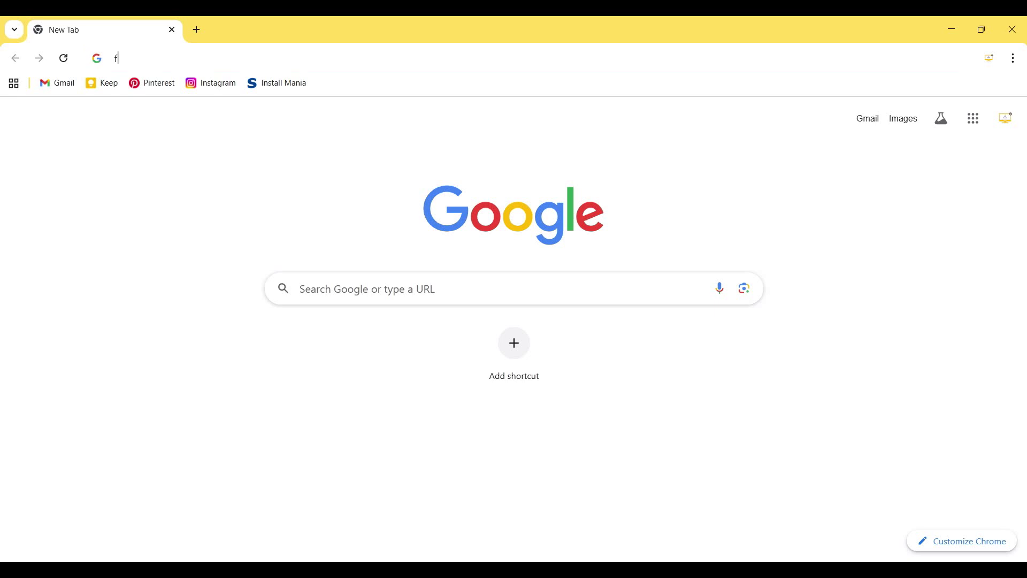
type("low la")
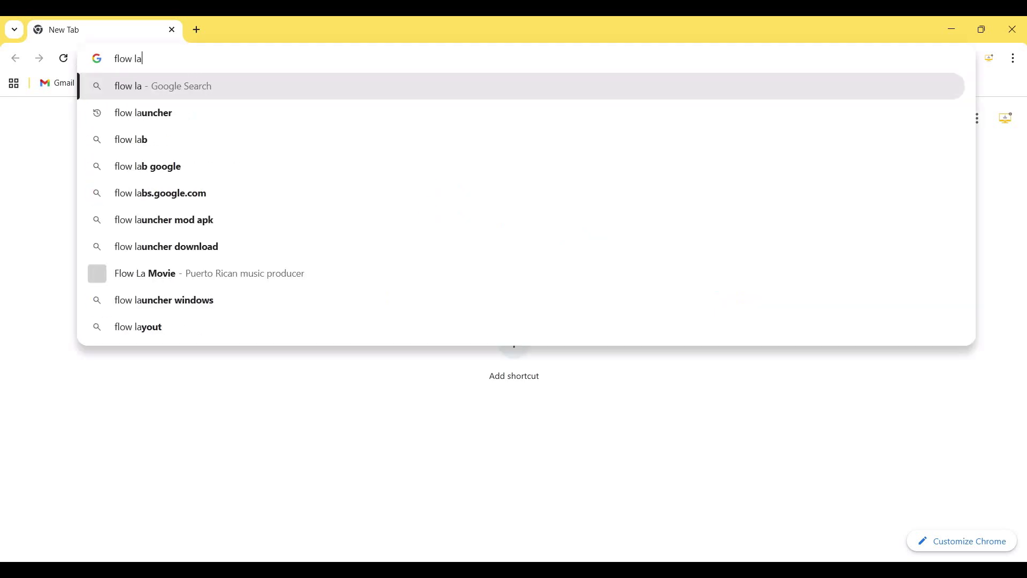
type("uncher")
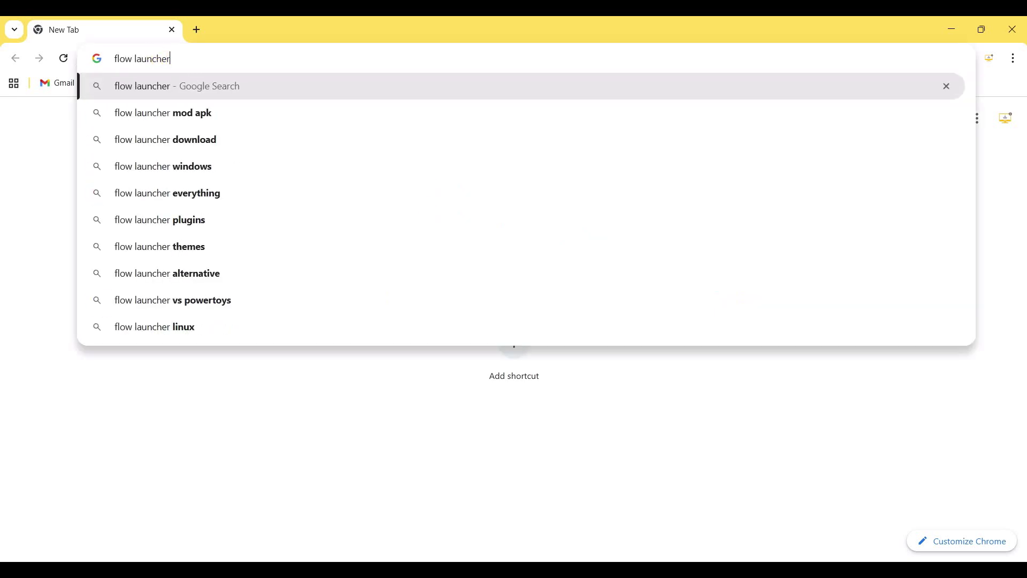
key("Return")
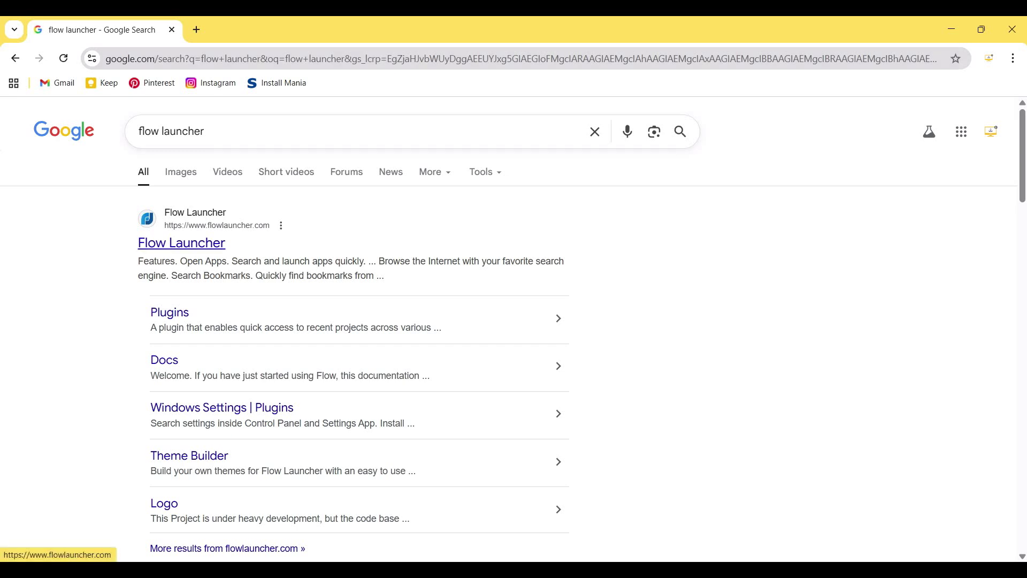
left_click(182, 244)
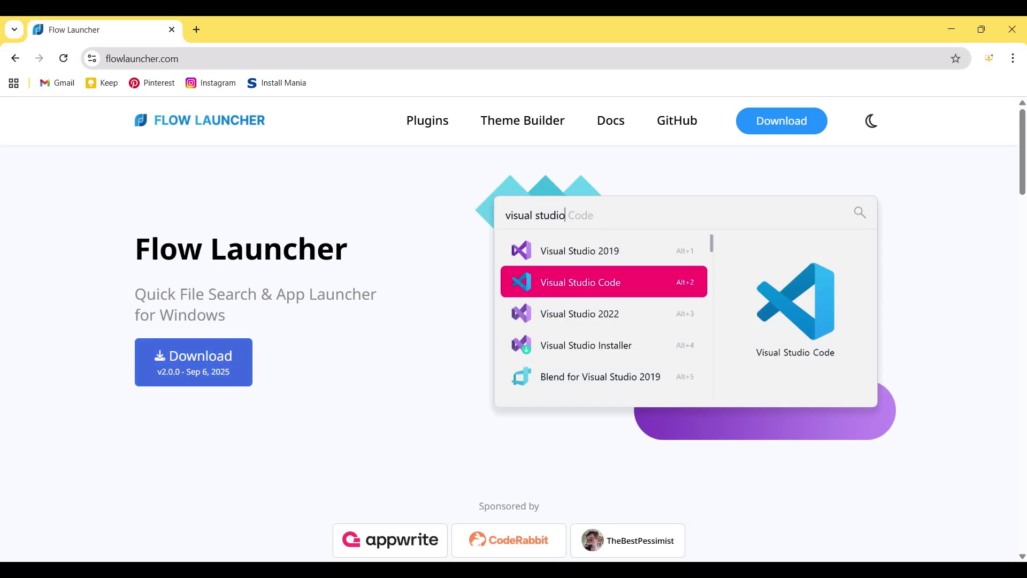
Step: Download the Flow Launcher v2.0.0 EXE installer and open the browser's download history to check on it
left_click(194, 362)
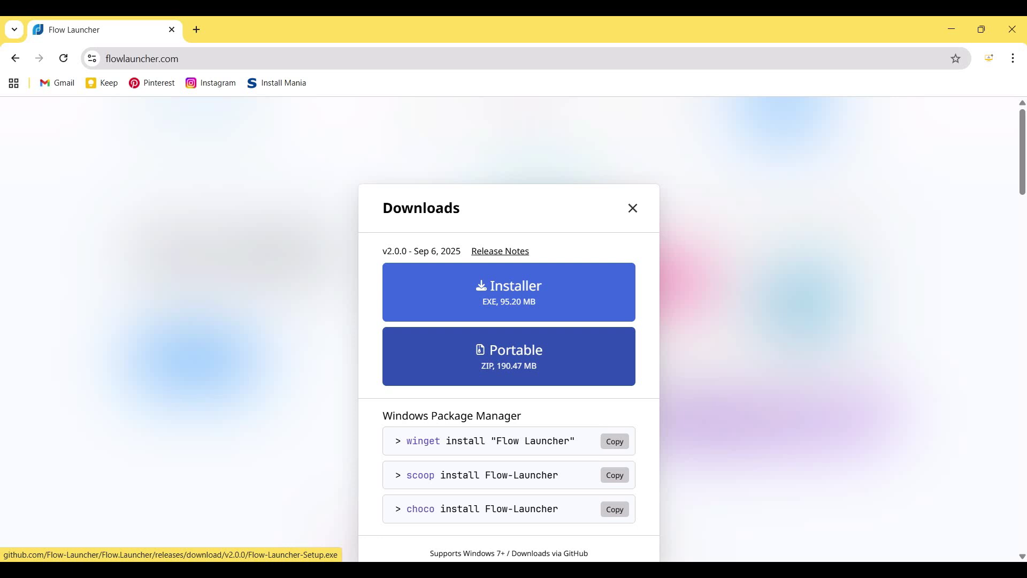
left_click(509, 292)
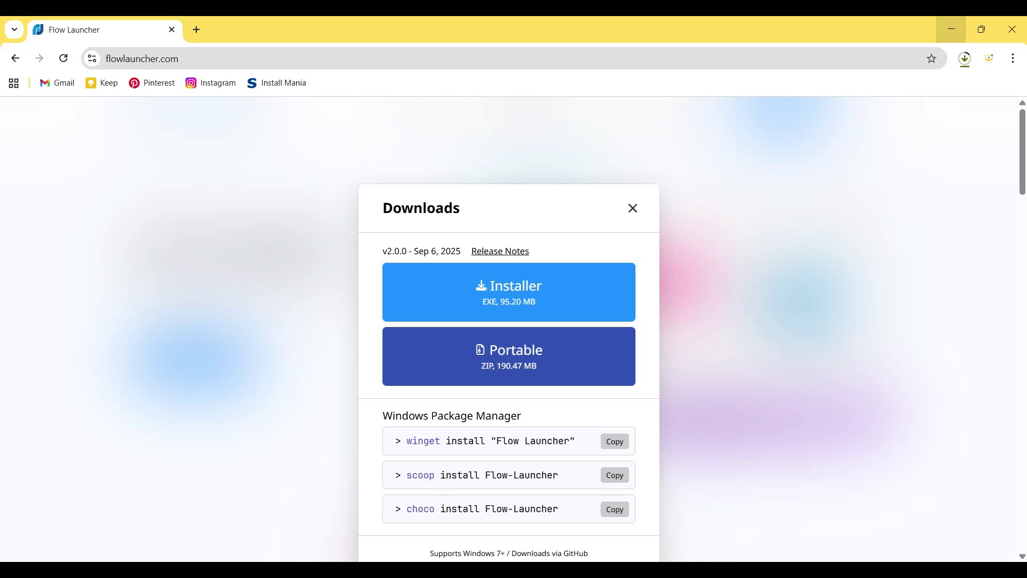
left_click(952, 29)
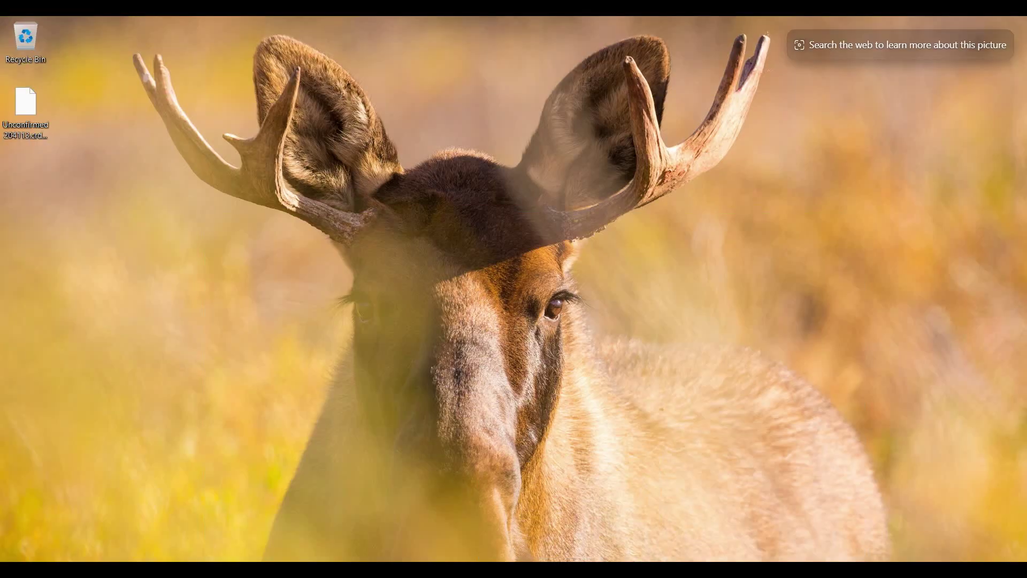
key("alt+Tab")
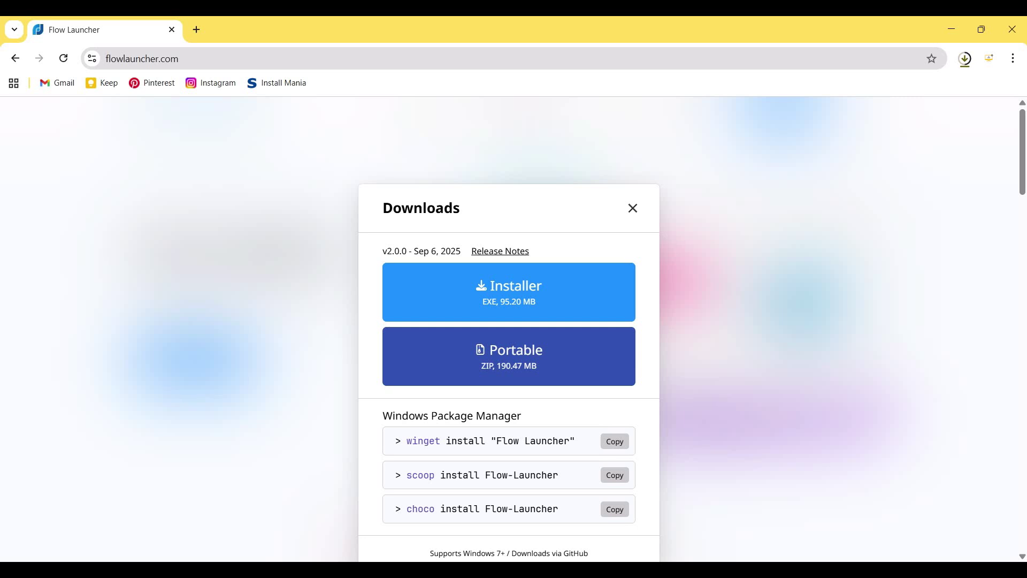
key("ctrl+j")
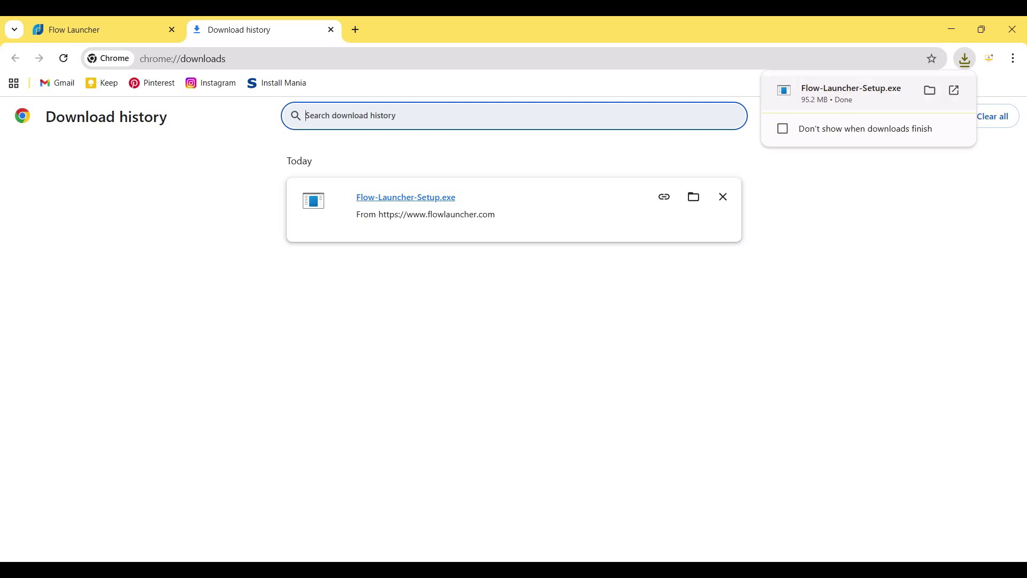
Step: Run the downloaded Flow-Launcher-Setup.exe from the desktop and allow it past the SmartScreen block
left_click(951, 28)
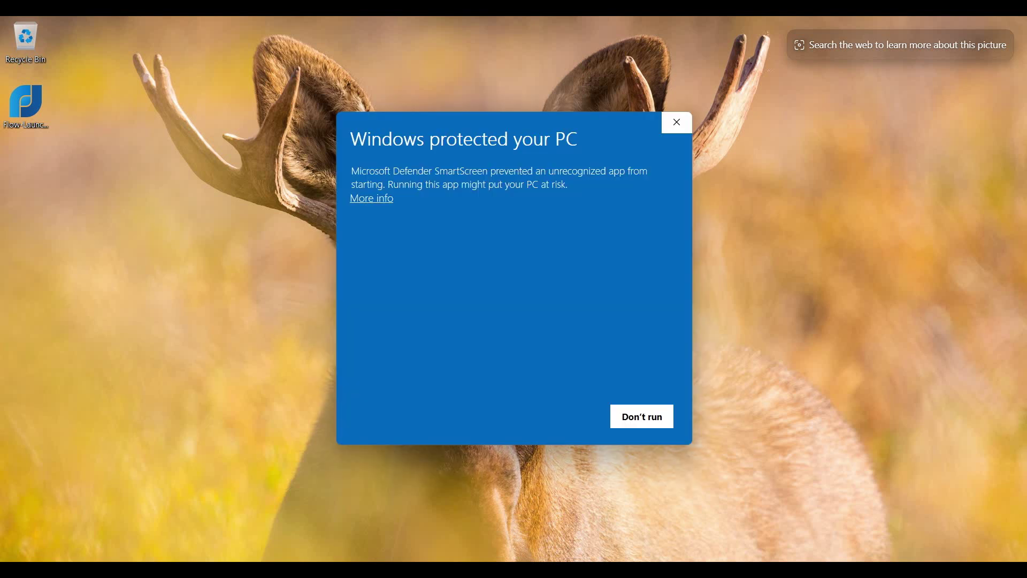
left_click_drag(351, 138, 577, 138)
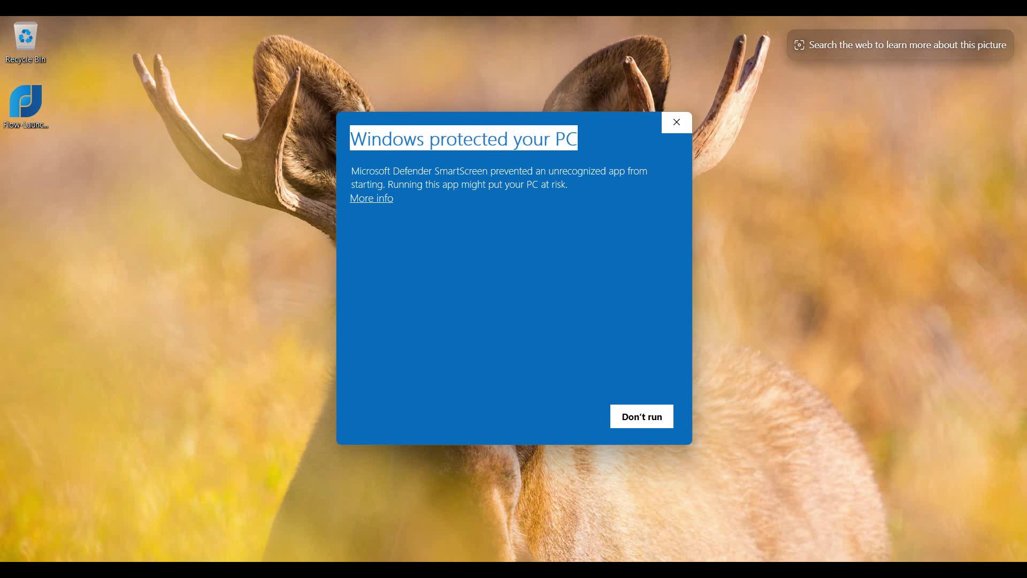
left_click(371, 199)
left_click(561, 416)
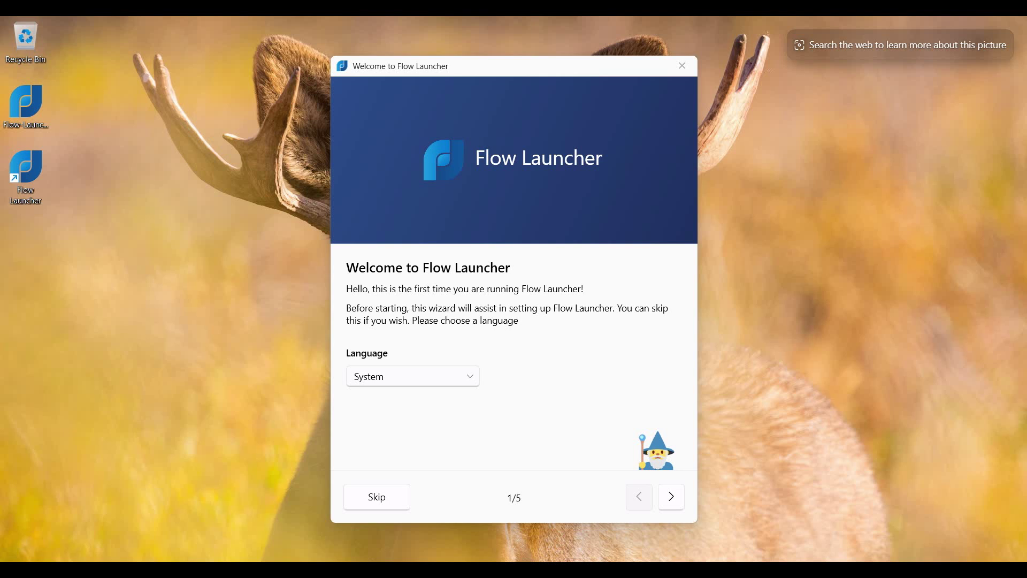
Step: Complete the five-page Flow Launcher welcome wizard, keeping the System language, the Alt+Space hotkey and the default startup options
left_click_drag(395, 68, 394, 62)
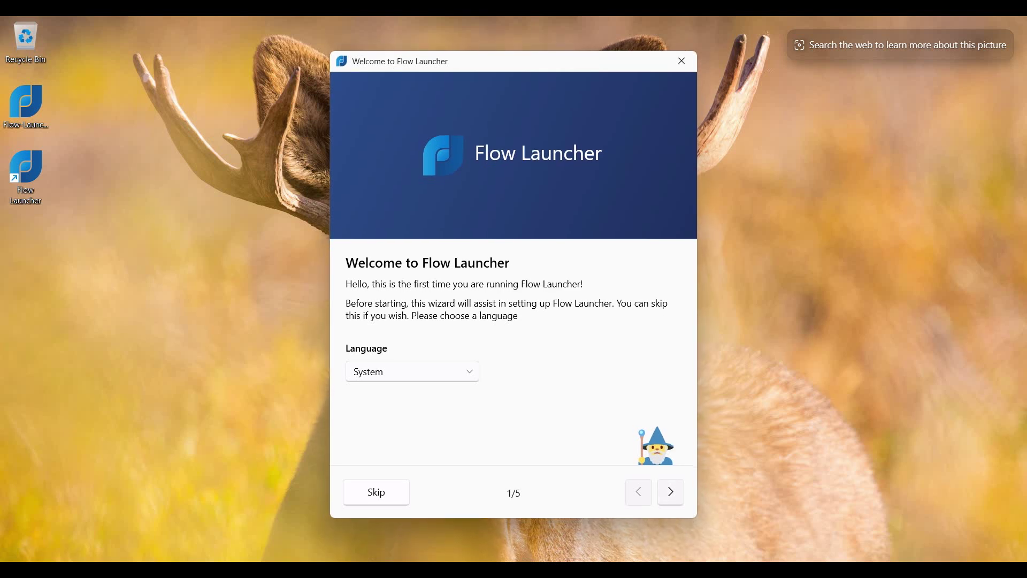
left_click(671, 492)
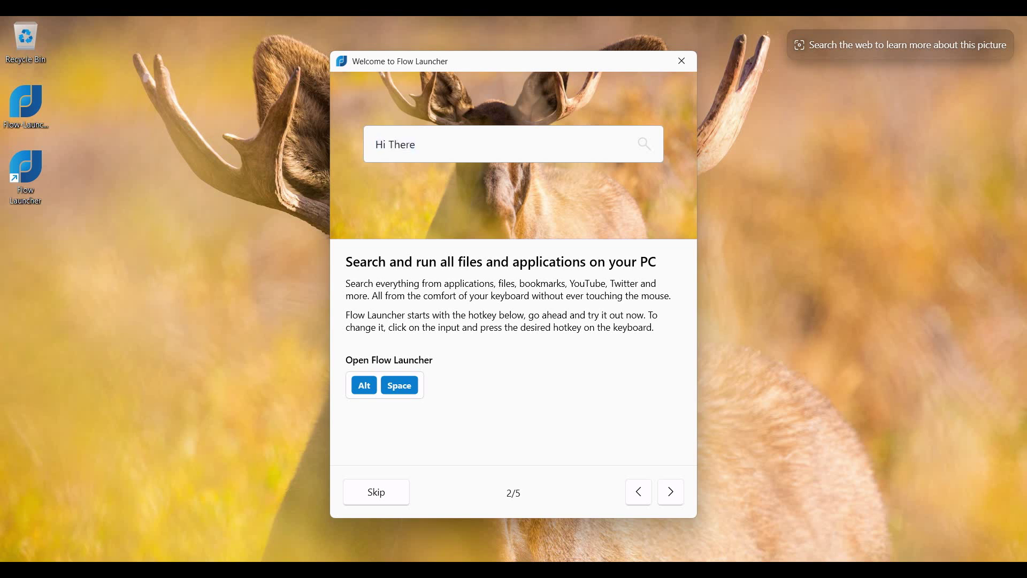
left_click(671, 491)
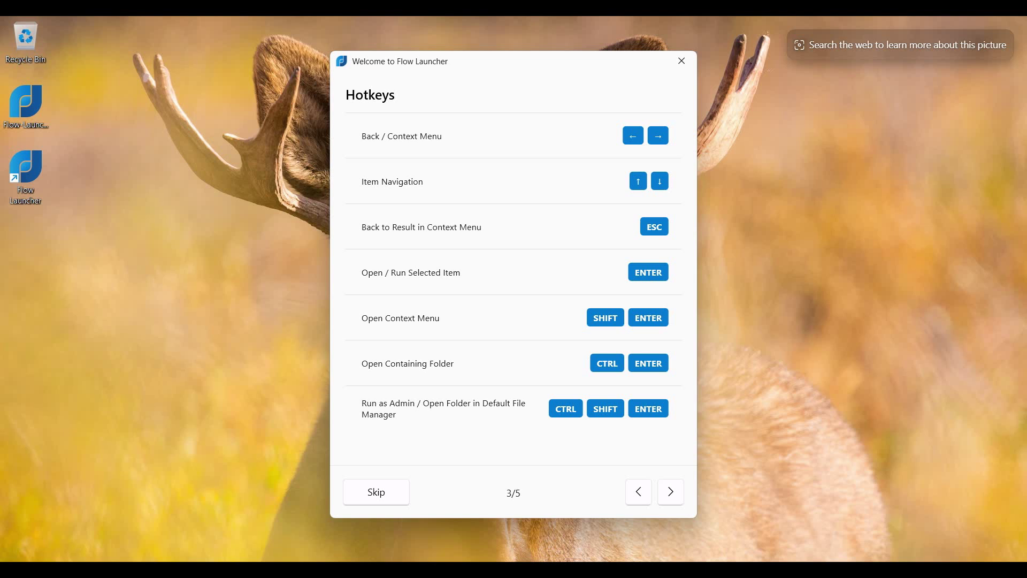
left_click(671, 492)
key("Right")
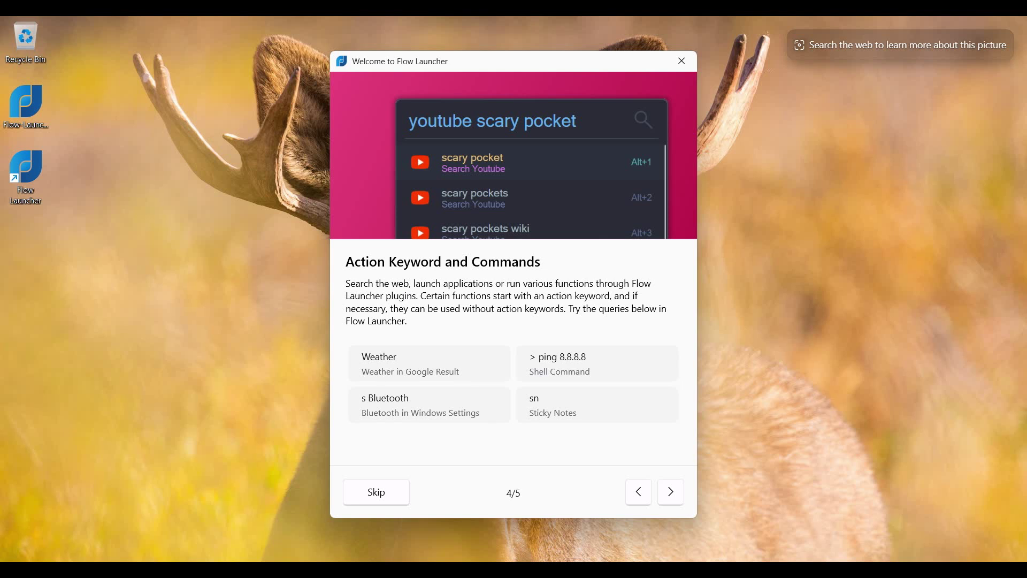
left_click(671, 492)
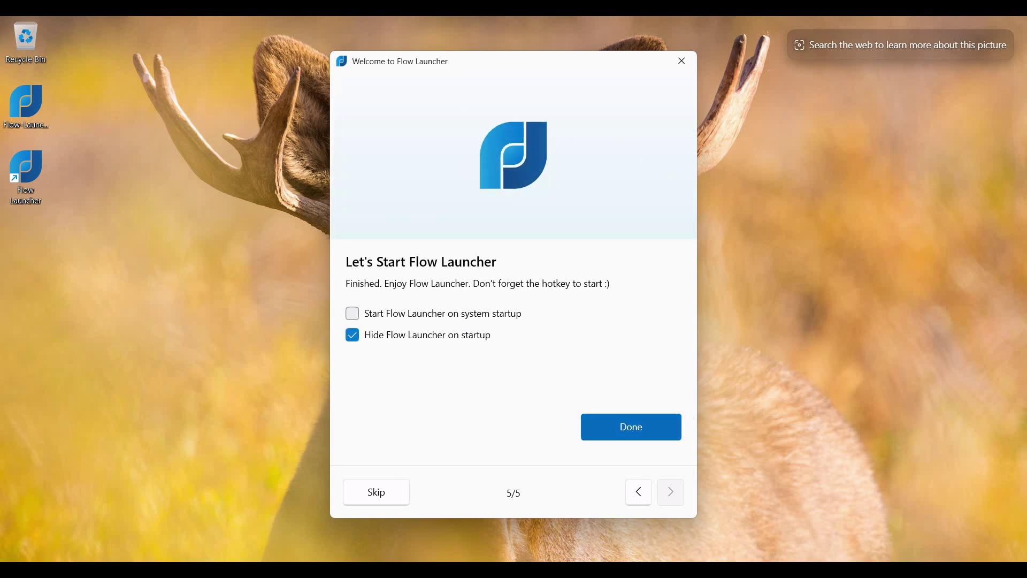
left_click(631, 427)
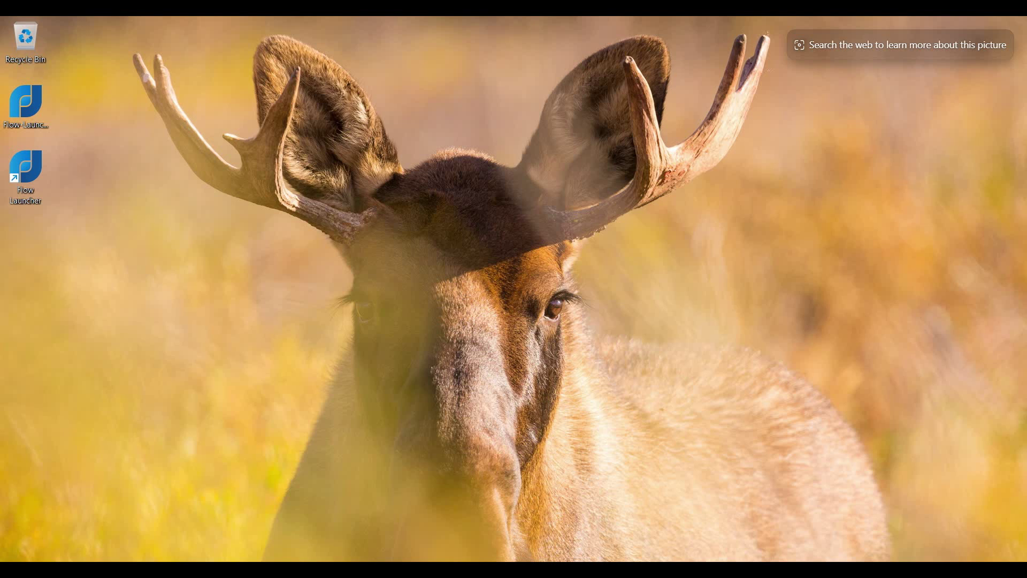
Step: Bring up Flow Launcher, search for "Chrome" and move through the matching results
key("alt+space")
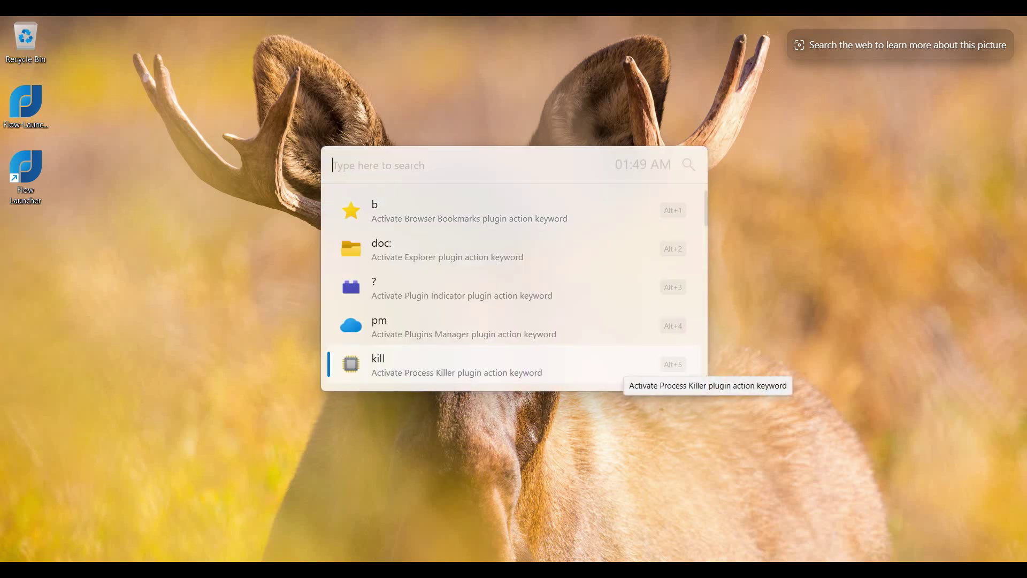
type("C")
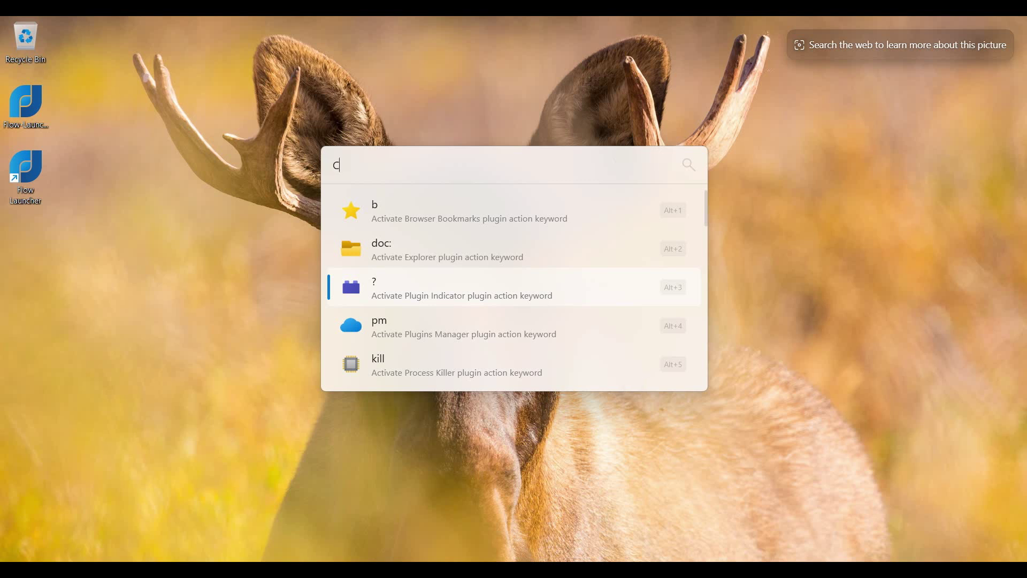
type("hrome")
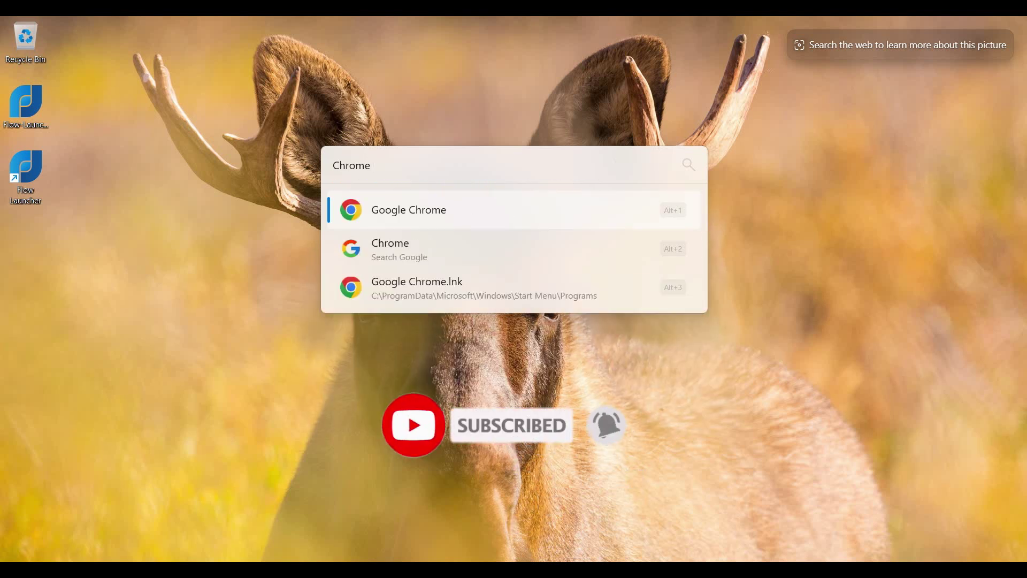
key("Down")
key("Down")
key("Up")
key("Up")
Step: Clear the Chrome query, look through the plugin action keyword list, and close the Flow Launcher search window
key("shift+Left")
key("shift+Left")
key("shift+Left")
key("shift+Left")
key("shift+Left")
key("shift+Left")
key("shift+Left")
key("BackSpace")
key("Down")
key("Down")
key("Up")
key("Up")
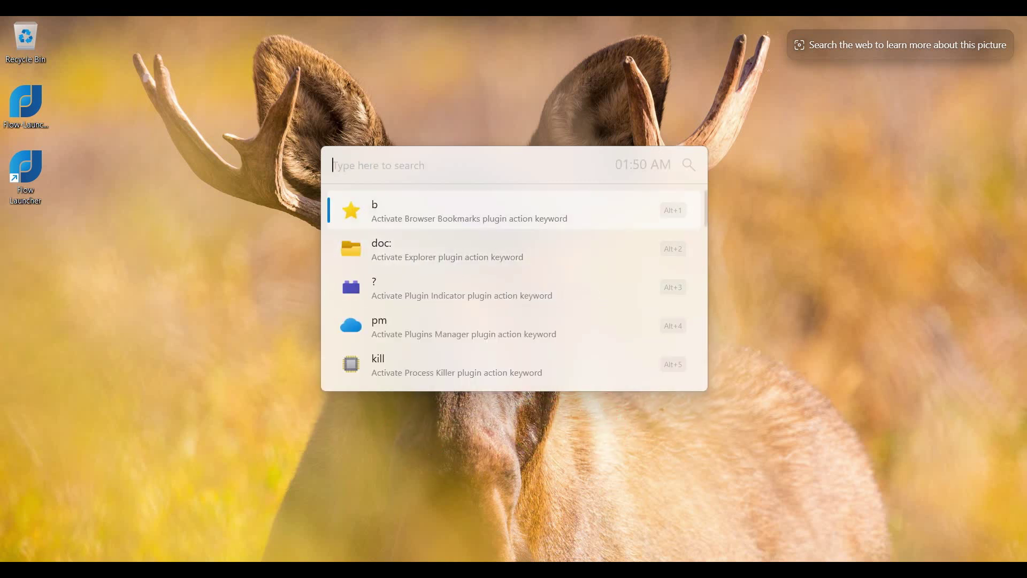
key("Escape")
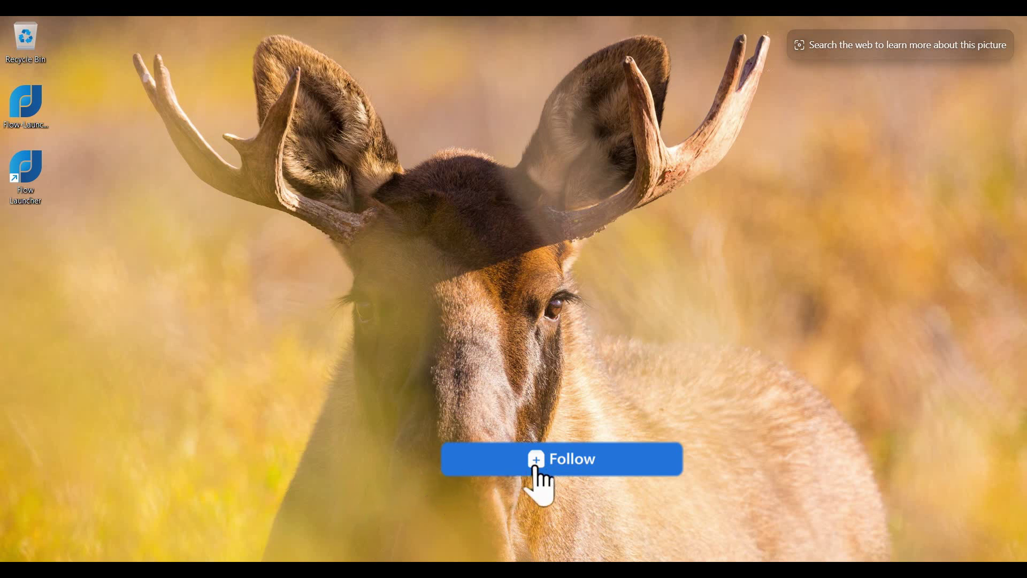
left_click(560, 466)
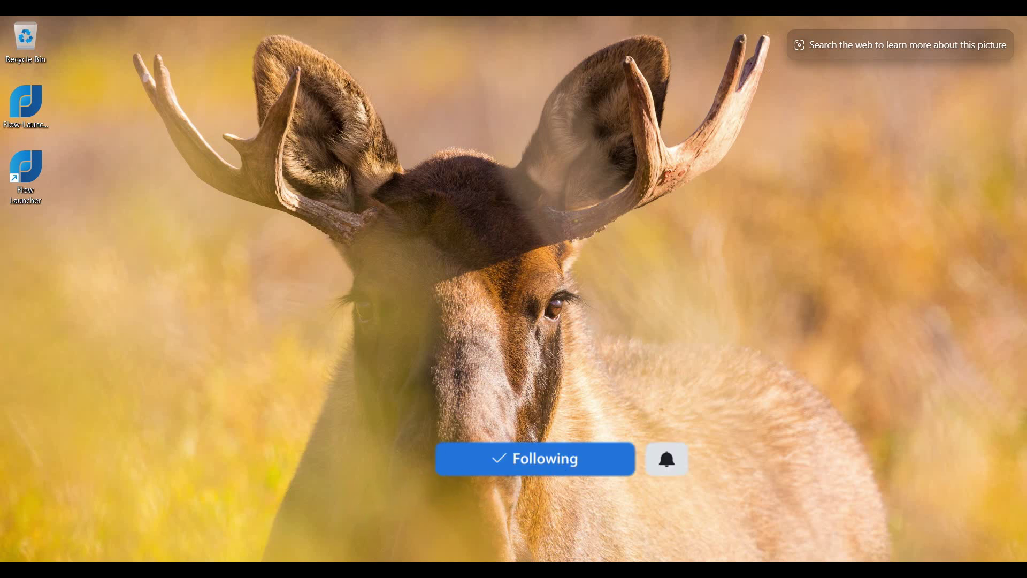